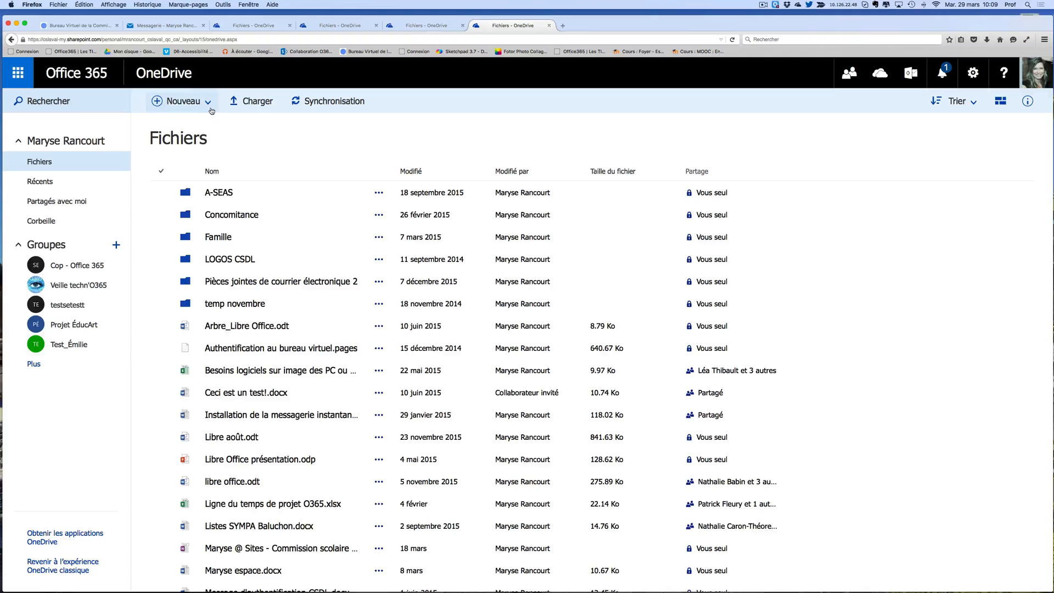
Step: Create a new Excel survey in OneDrive named "Sondage élèves"
click(212, 107)
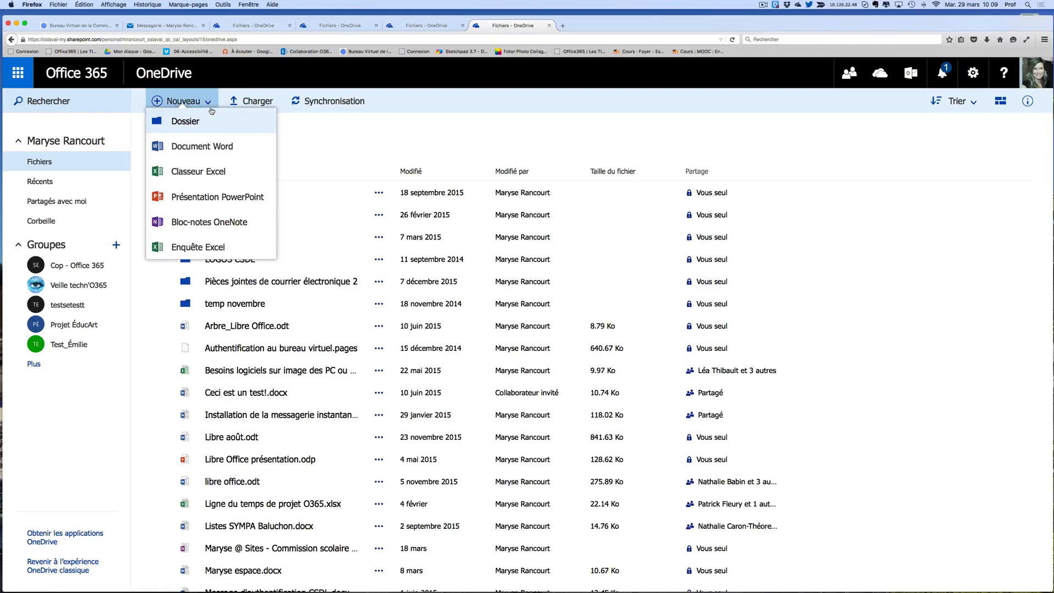
click(229, 248)
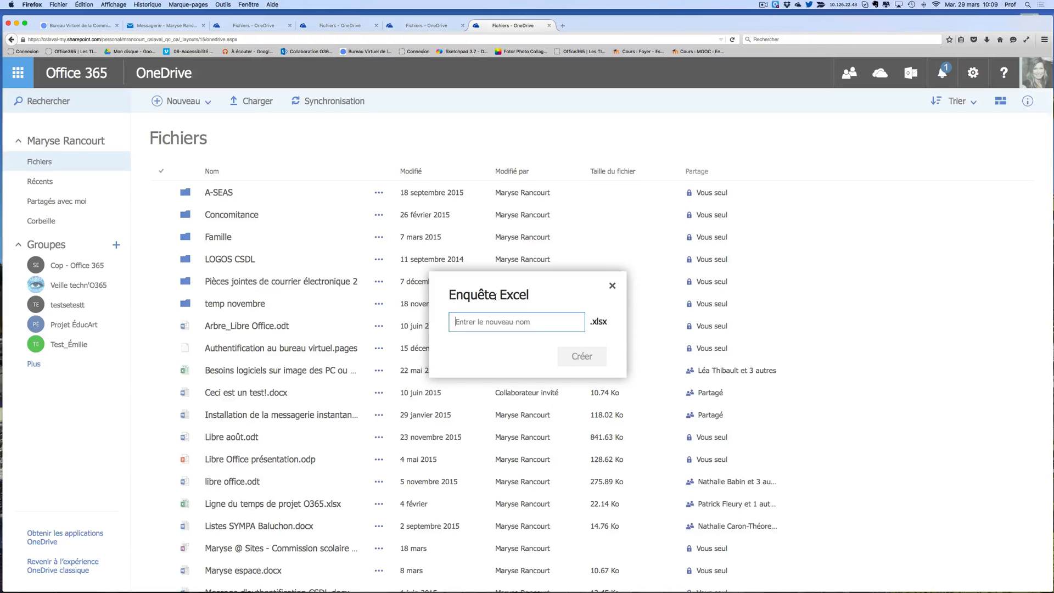
text(Sonfage)
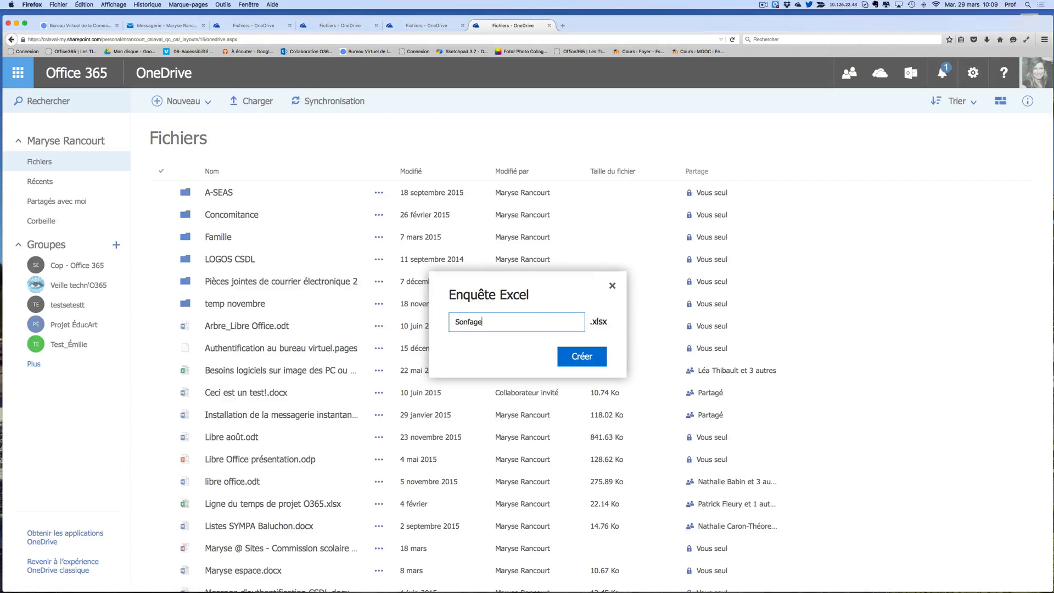
key(BackSpace)
key(BackSpace)
key(BackSpace)
text(dage élèves)
click(580, 357)
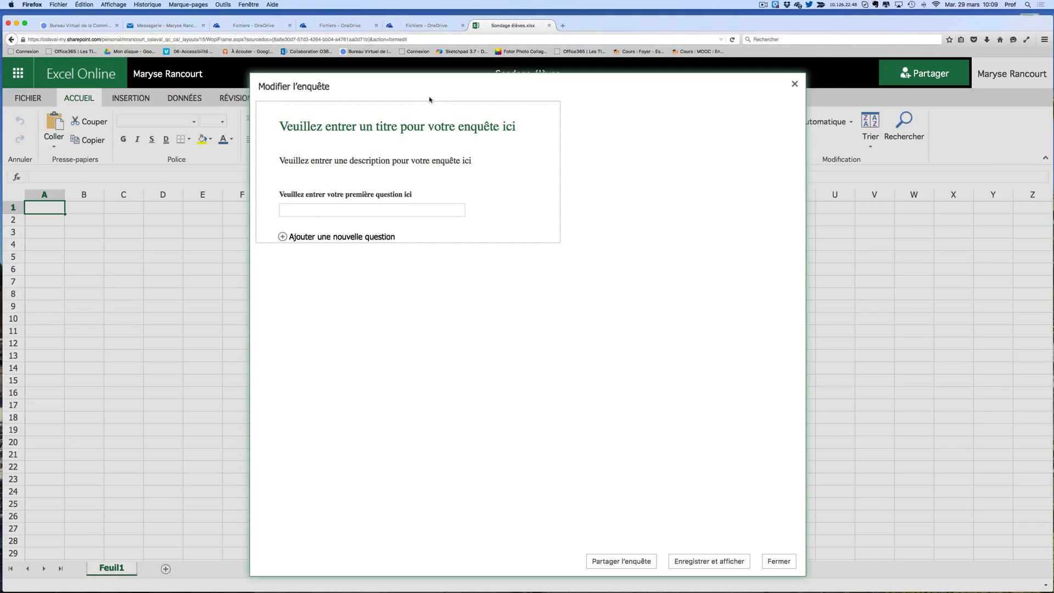
Step: Title the survey "Sondage formatif pour mes élèves" and clear its description placeholder
click(427, 132)
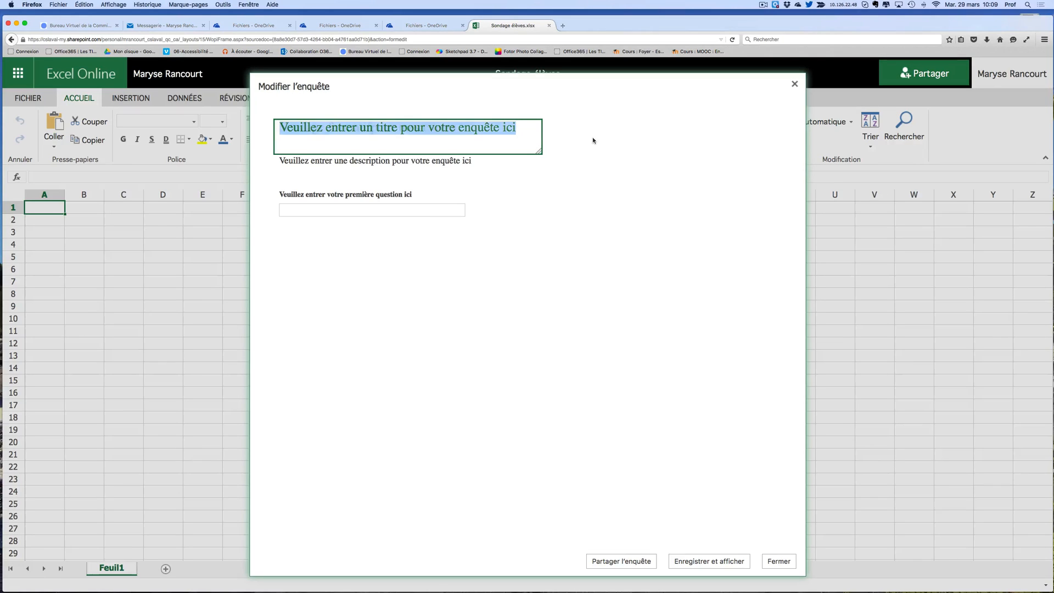
text(Sondage formatif pour mes élèves)
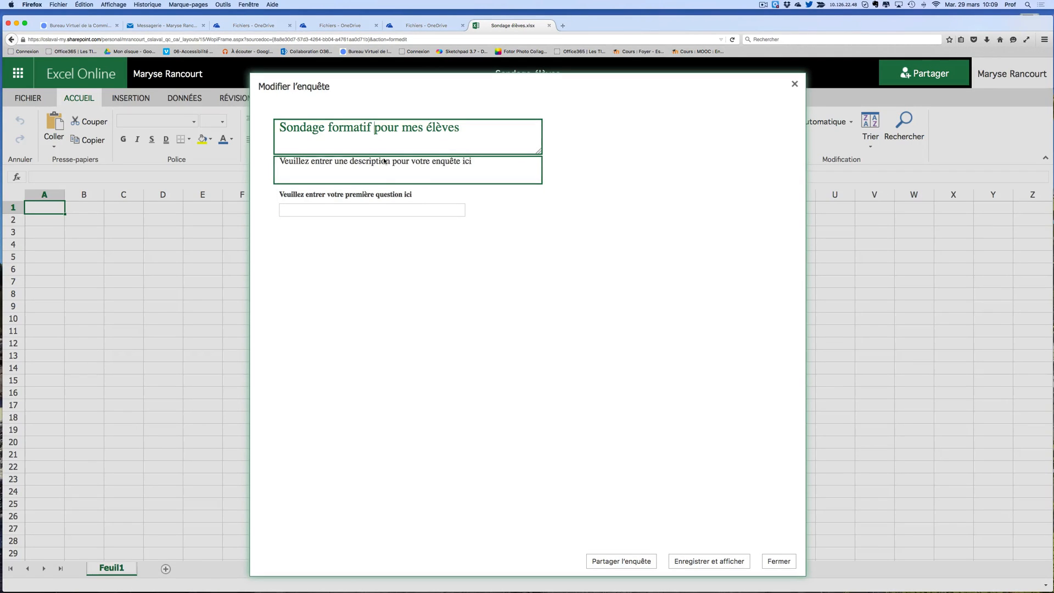
click(389, 166)
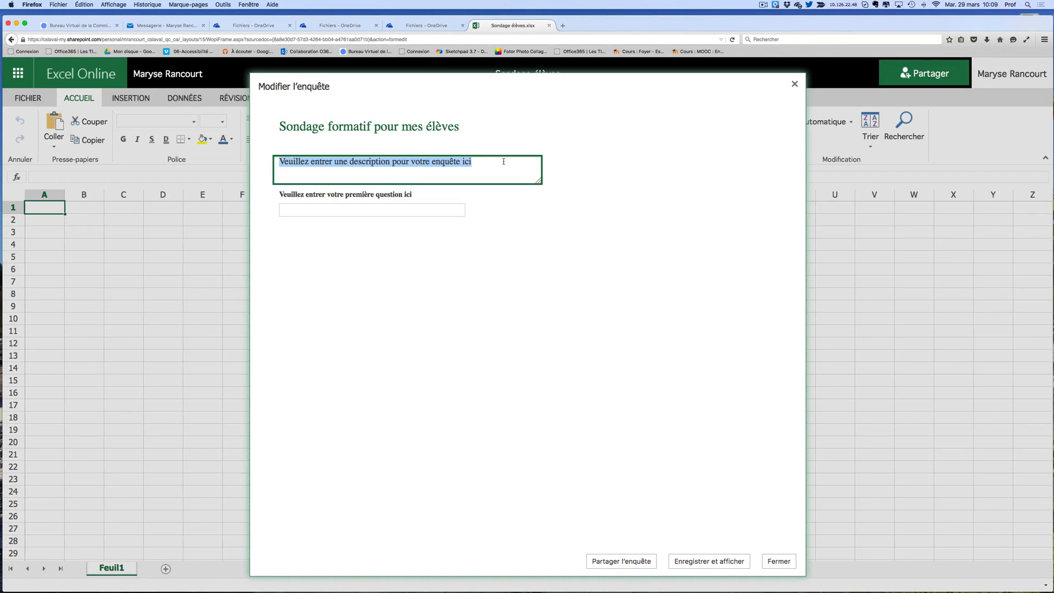
key(BackSpace)
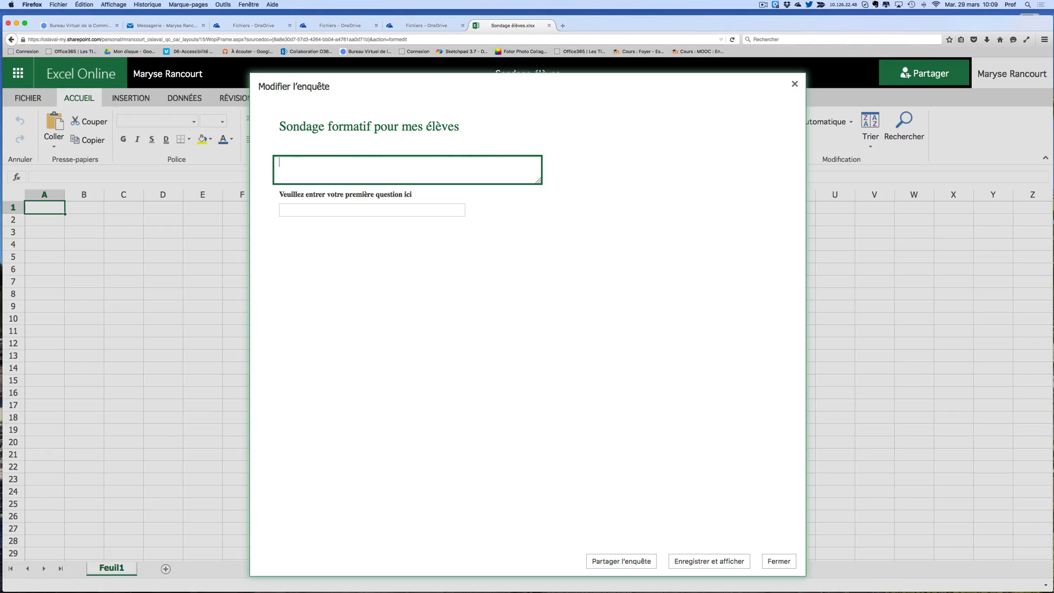
Step: Set the first question's text to "Quel est le prénom de l'explorateur Cartier?"
click(401, 208)
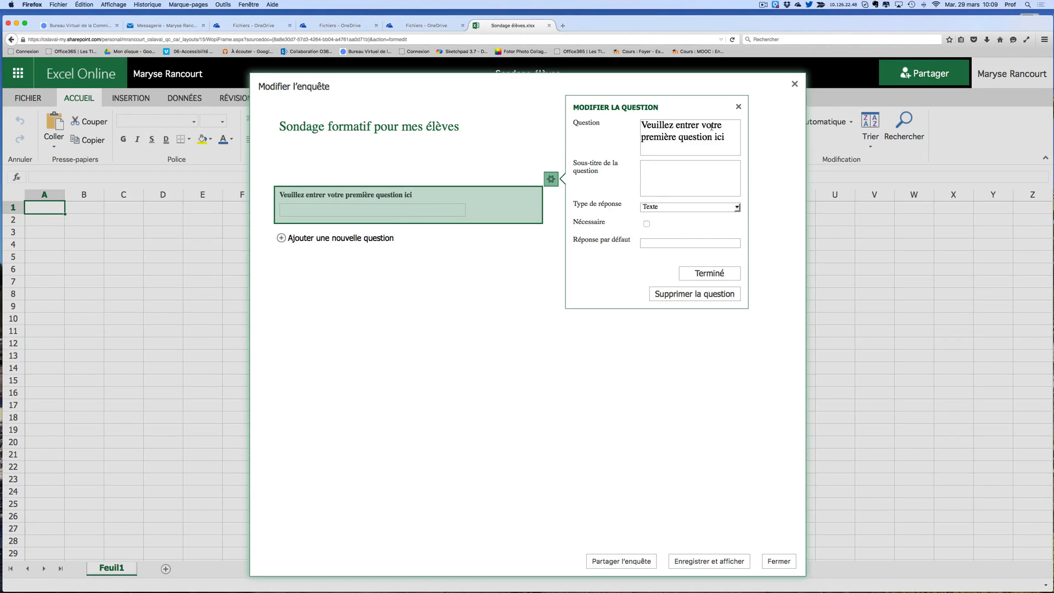
click(686, 141)
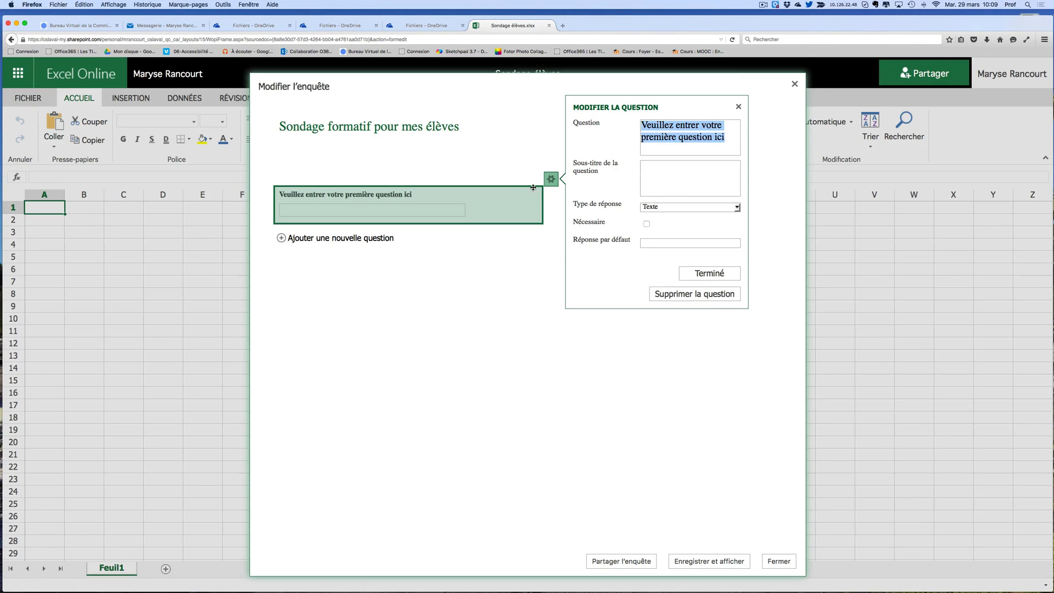
text(Quel est le prénom de l'explorateur Cartier?)
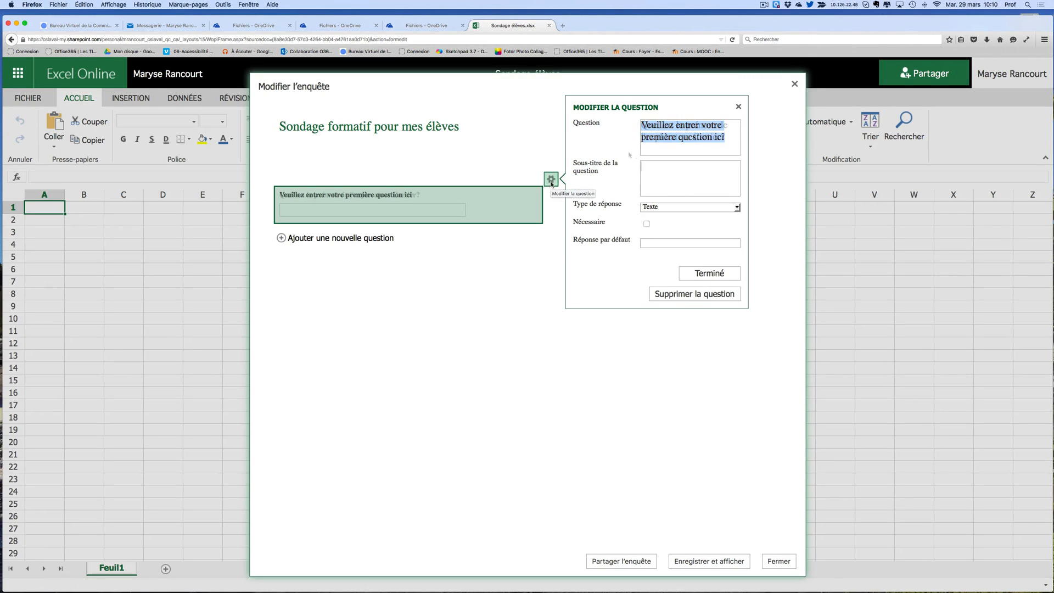
Step: Make the first question a required Choix question with the choices John, Jacques and Jean, and finish editing it
click(670, 206)
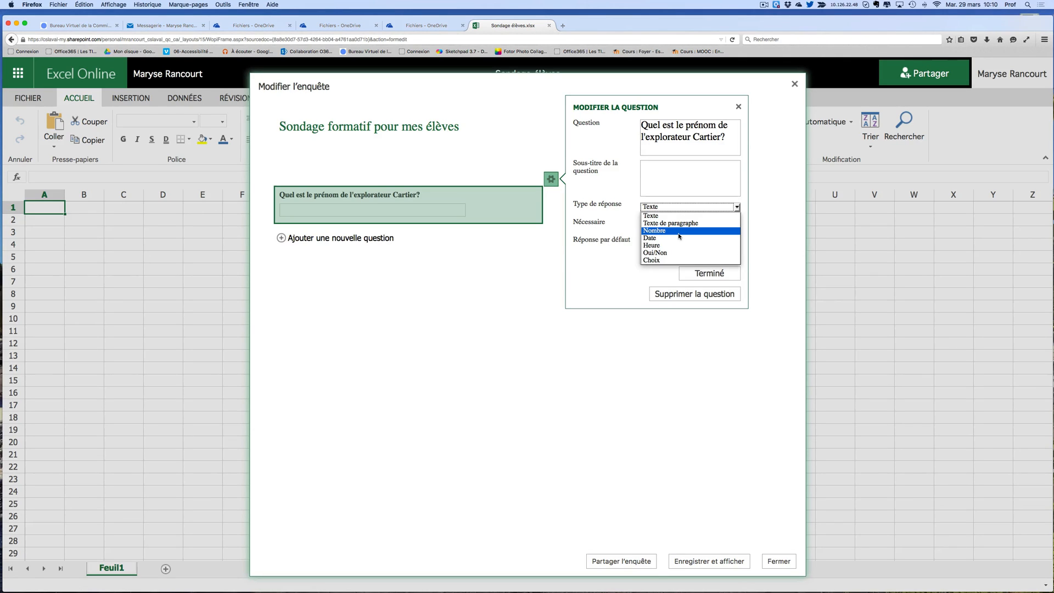
click(670, 261)
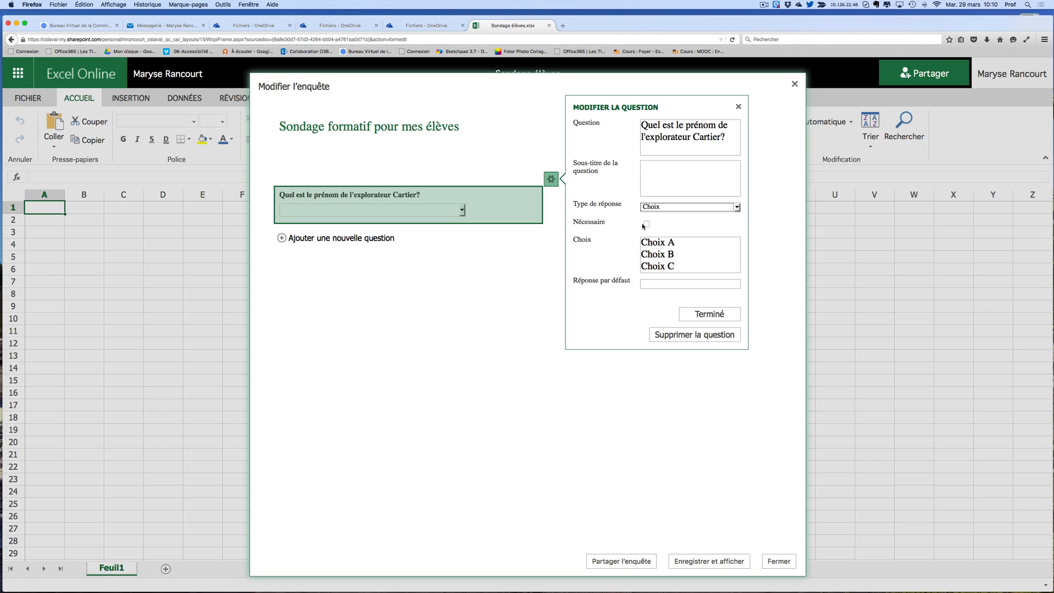
click(647, 224)
drag(679, 266, 668, 232)
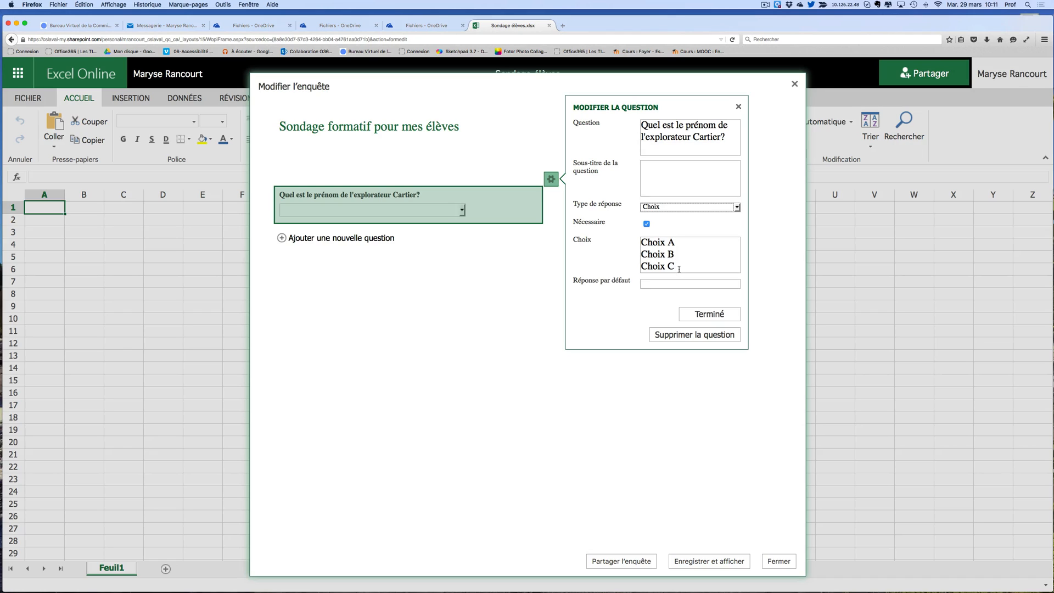
drag(680, 268, 651, 224)
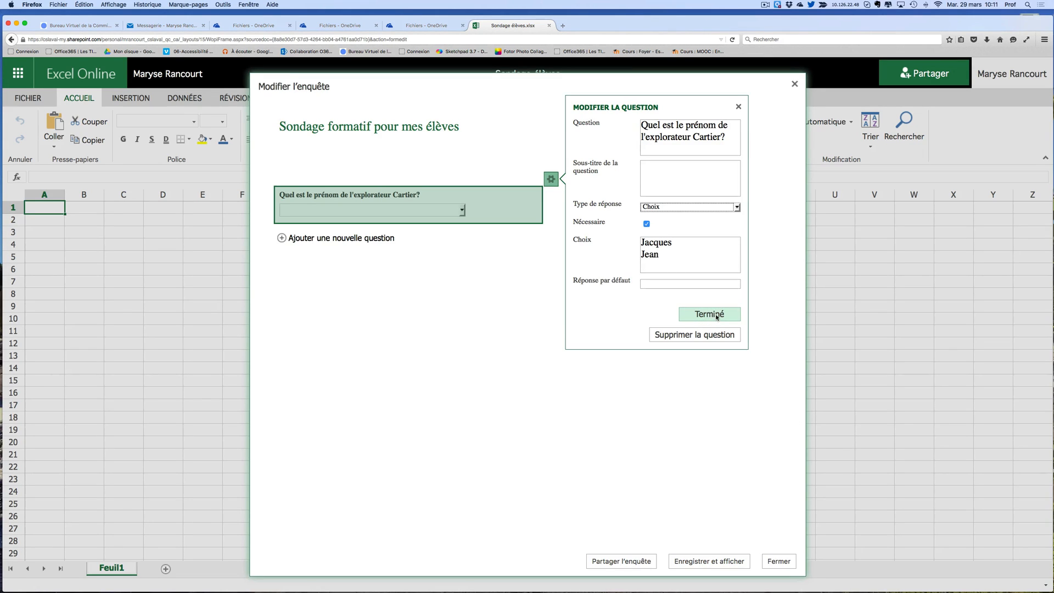
click(717, 317)
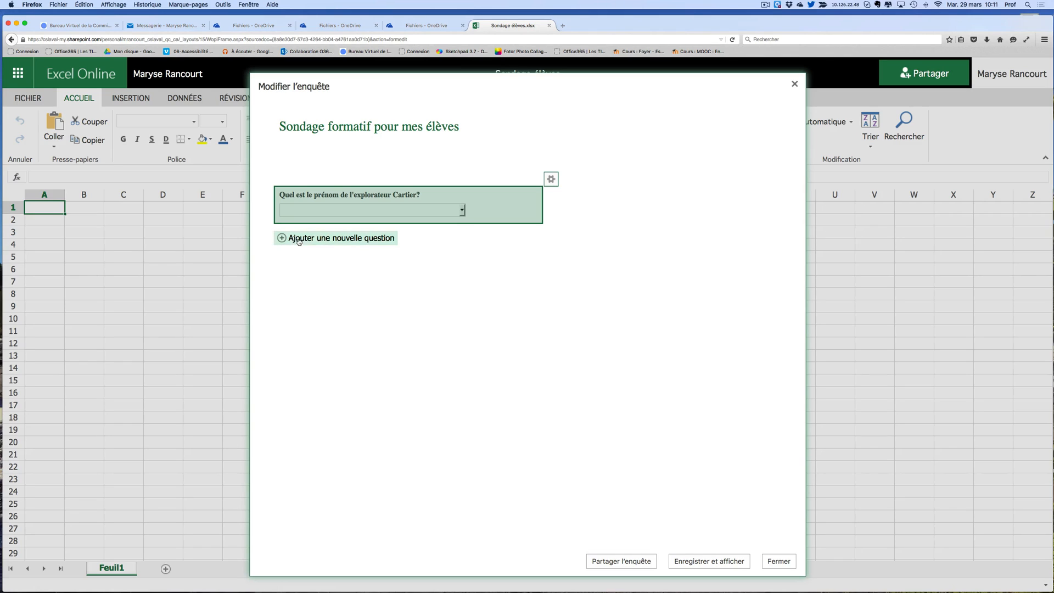
Step: Add a second question to the survey and open its question text for editing
click(315, 243)
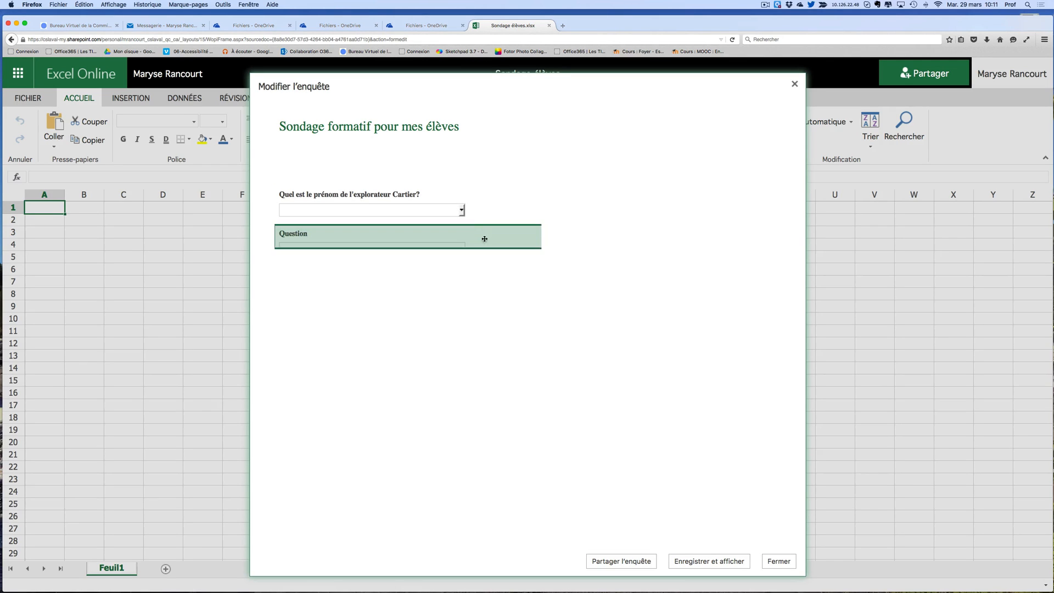
double_click(689, 145)
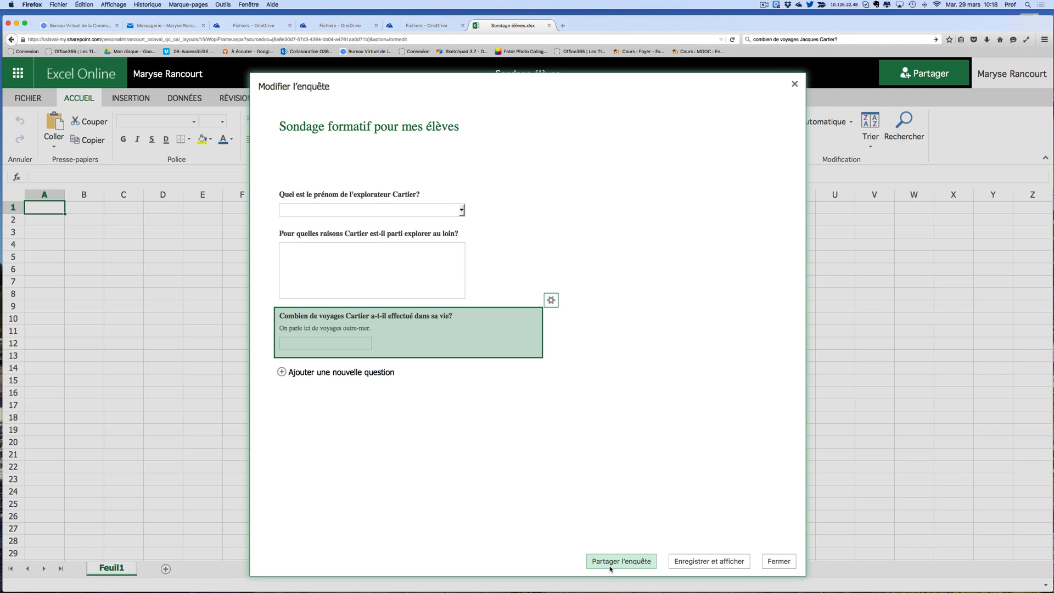
Step: Save and display the survey, and check the answer choices offered for the first question
click(715, 566)
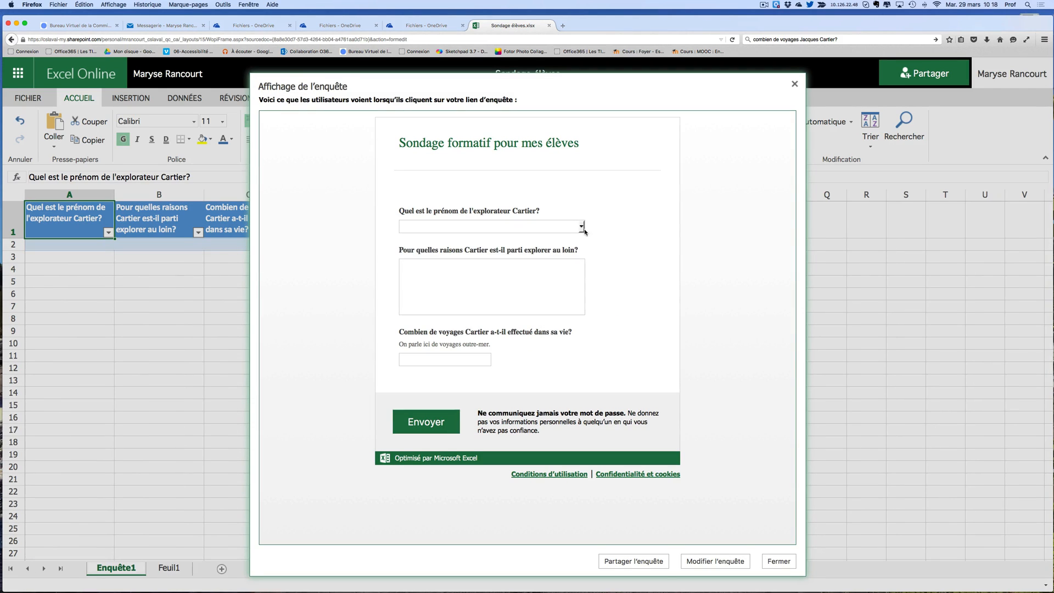
click(582, 227)
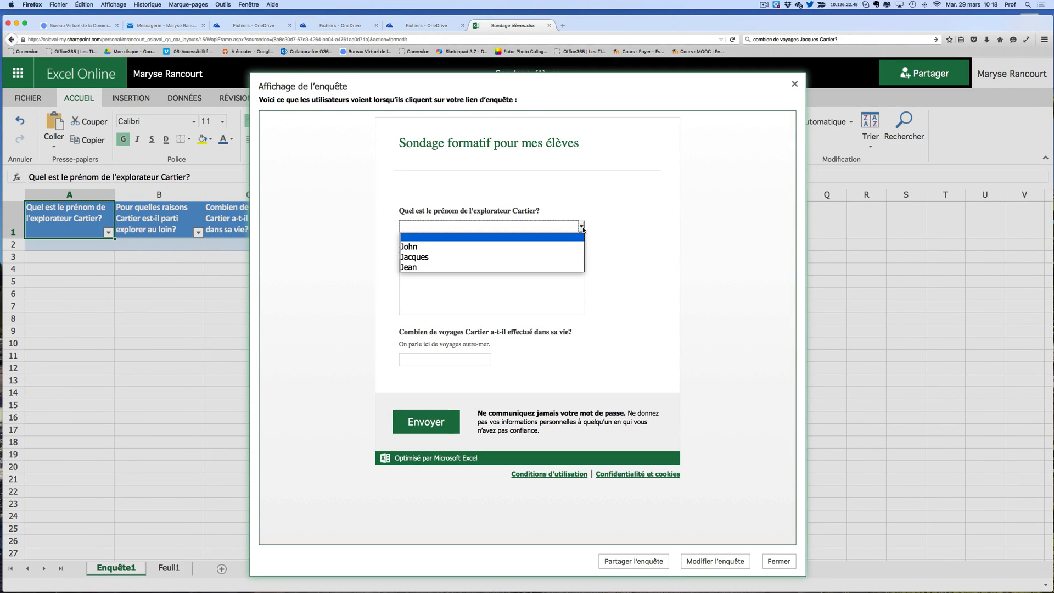
click(599, 234)
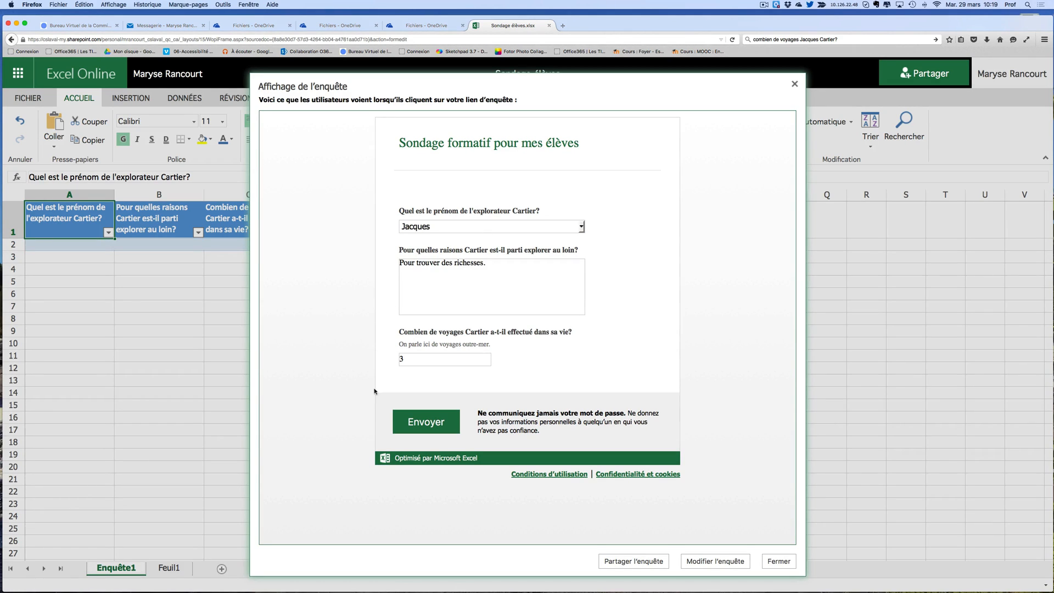
Step: Submit the test response with Jacques, "Pour trouver des richesses." and 3 voyages, and close the survey display
click(420, 421)
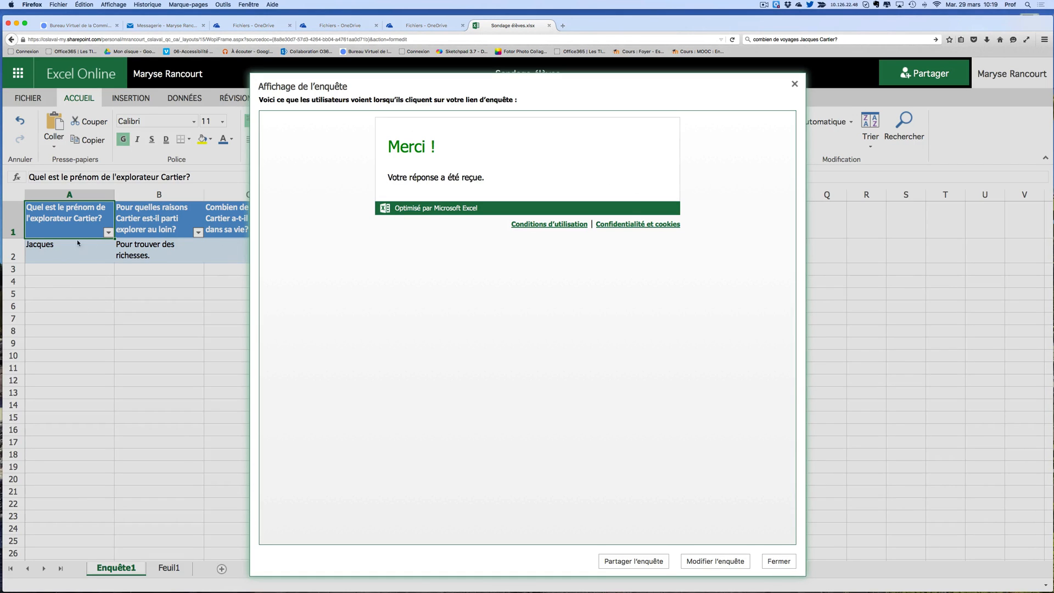
click(795, 84)
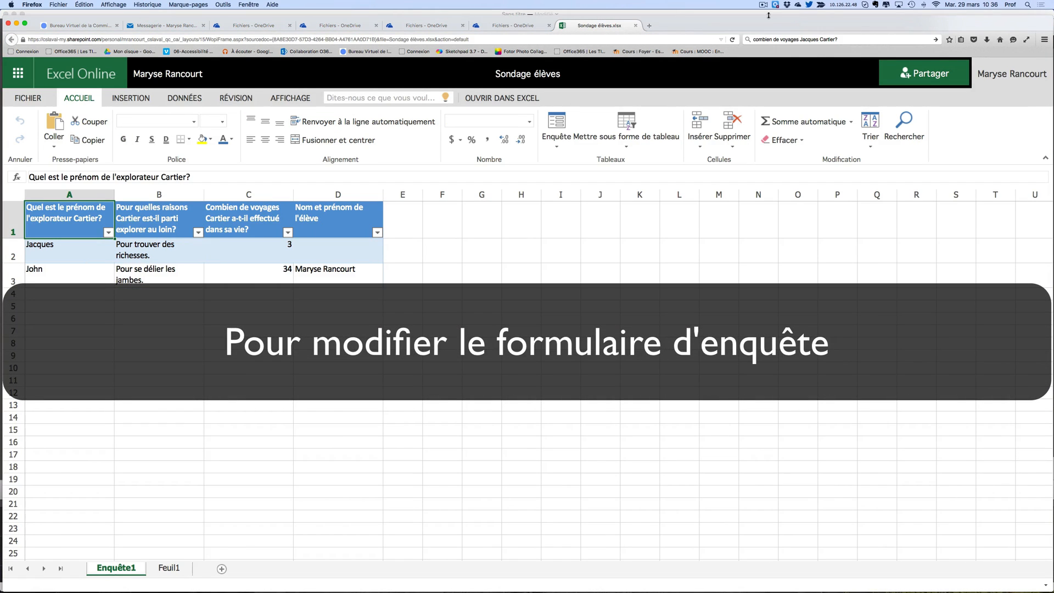
Step: Reopen the survey form for modification and open the settings of the "Nom et prénom de l'élève" question
click(558, 150)
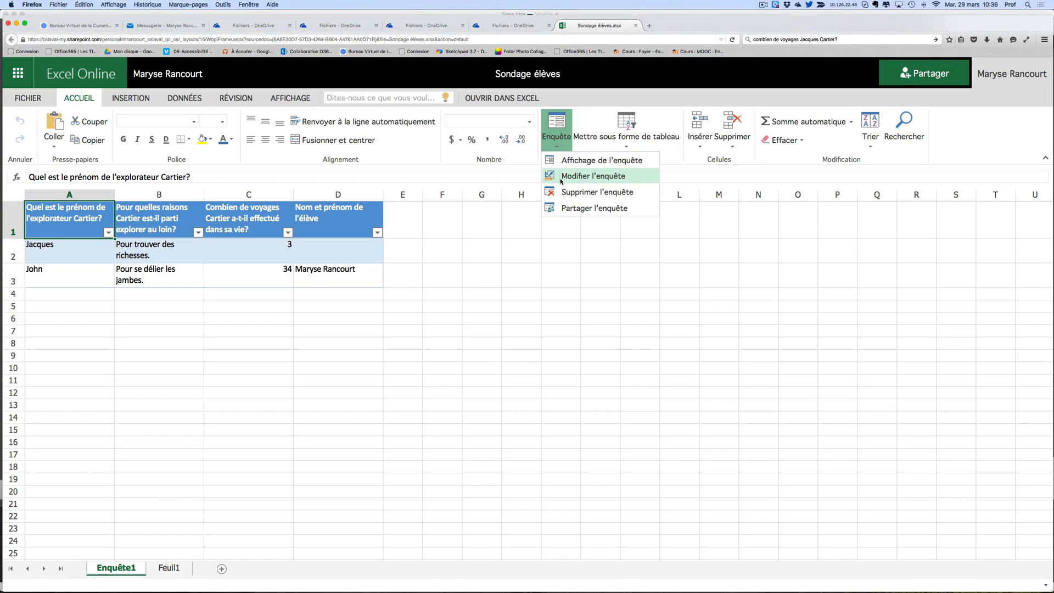
click(584, 176)
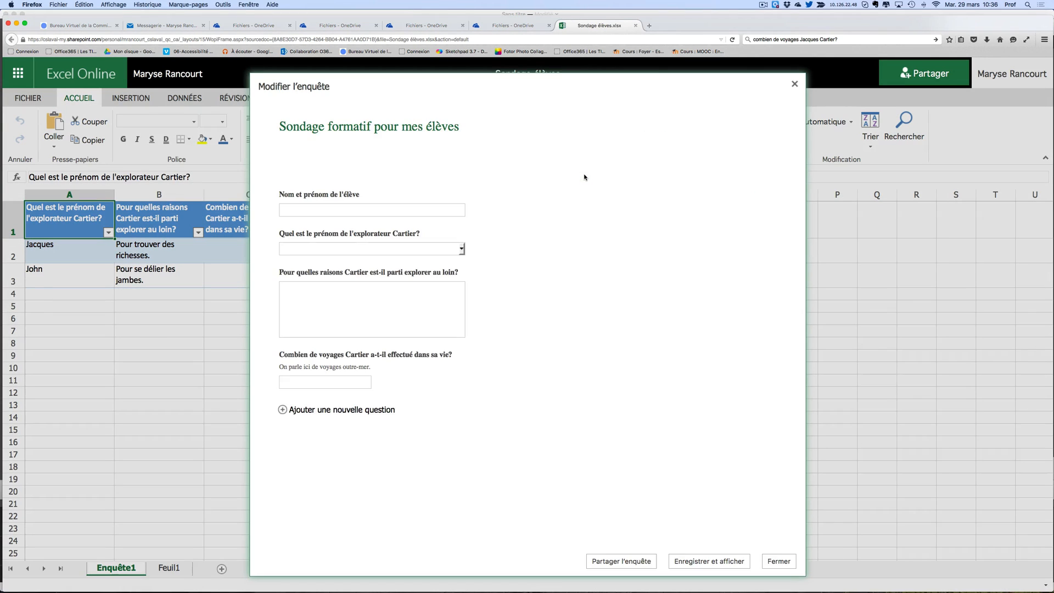
click(551, 179)
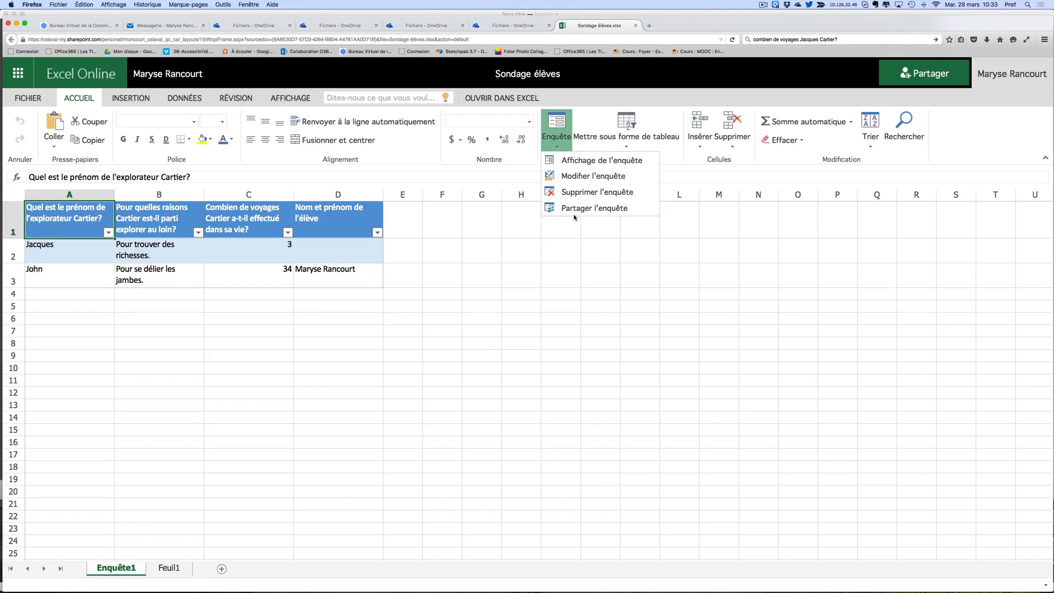
Step: Copy the survey's sharing link and close the sharing dialog
click(611, 208)
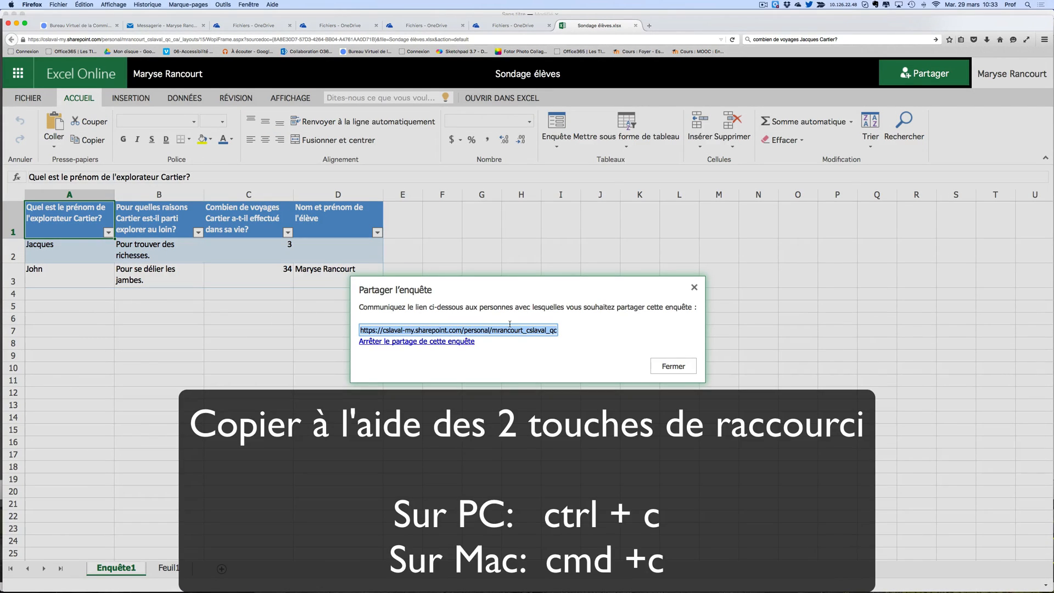
key(super+c)
click(654, 367)
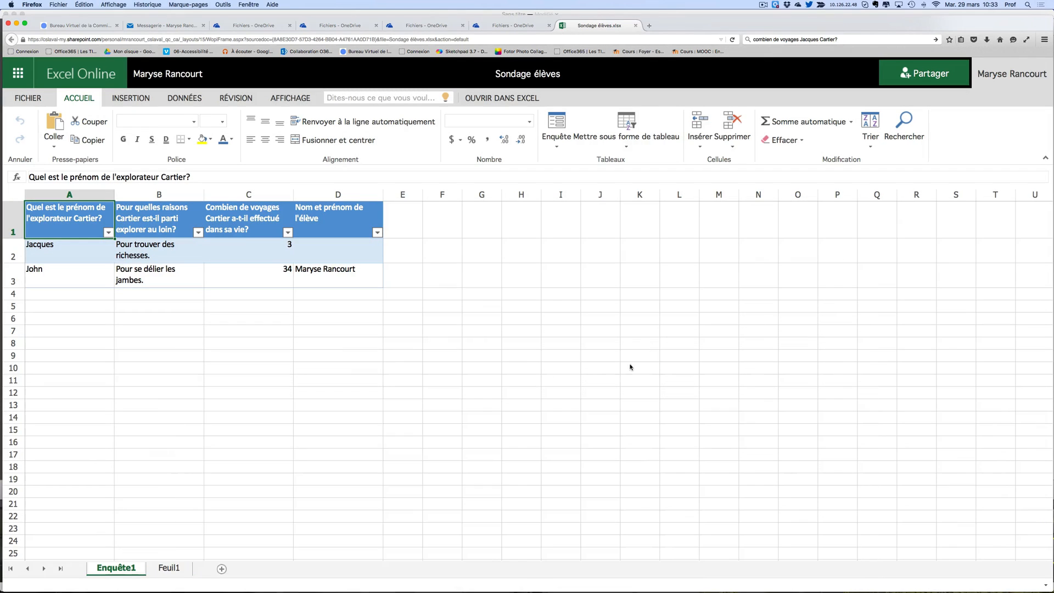
Step: Switch to Safari, load the survey from the copied link and place the cursor in the student's name field
mouse_move(132, 581)
click(185, 576)
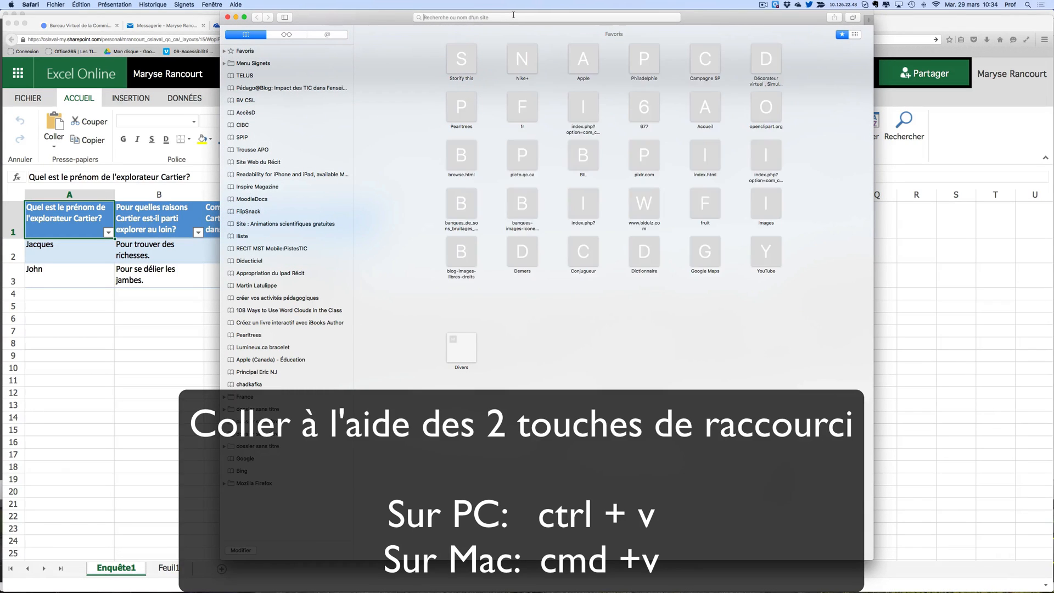
key(super+v)
key(Return)
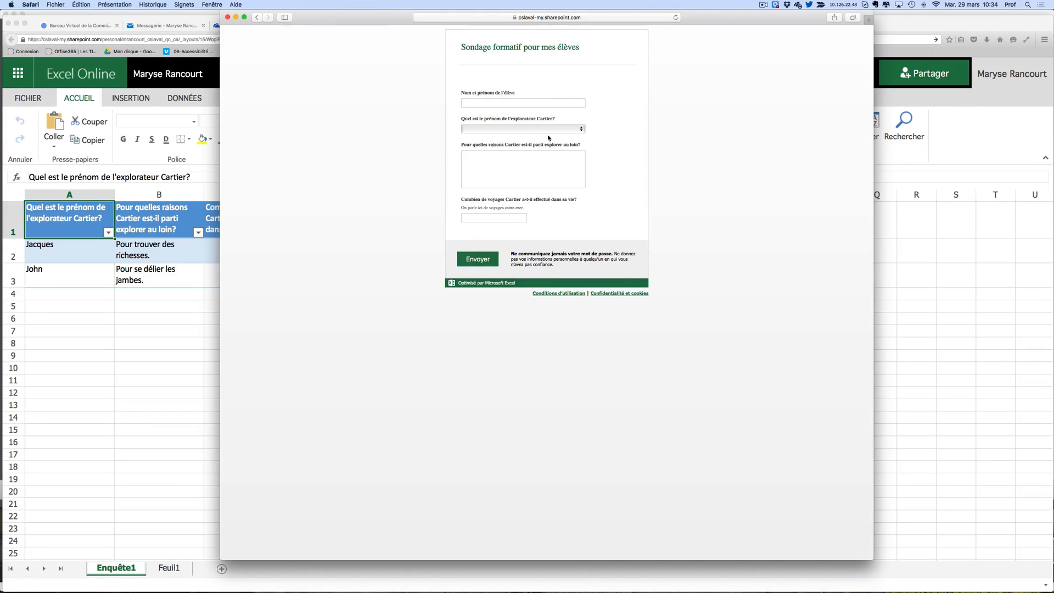
click(537, 100)
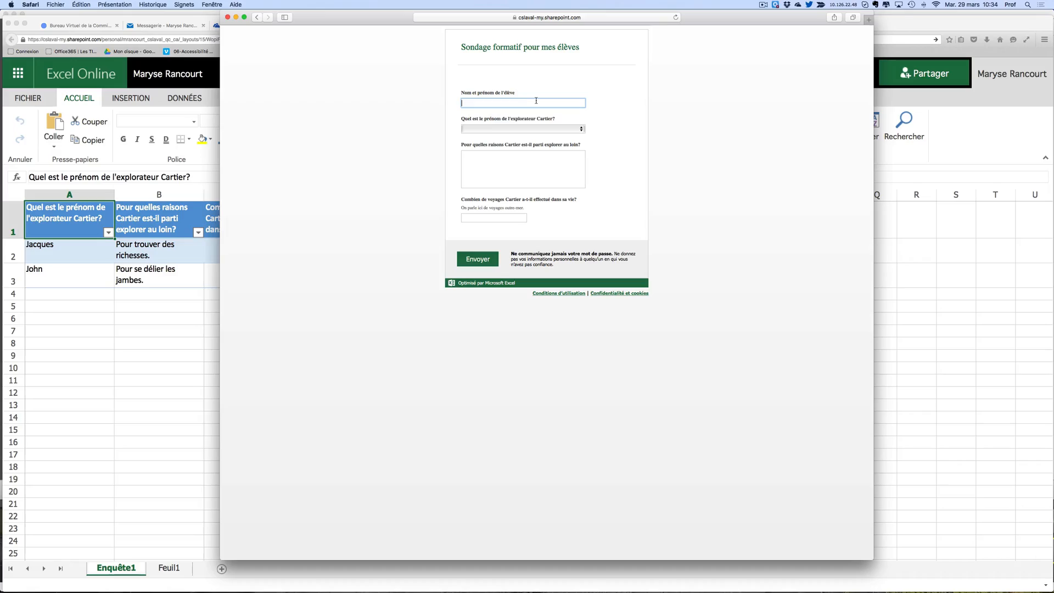